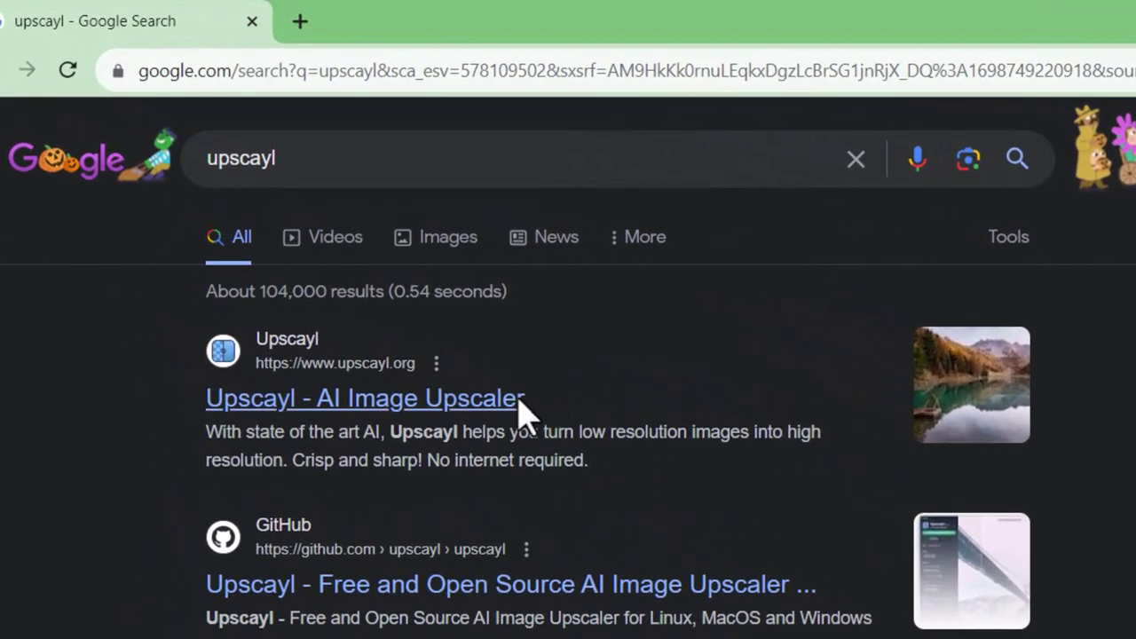
Open the upscayl.org search result and jump to its Download section
click(517, 405)
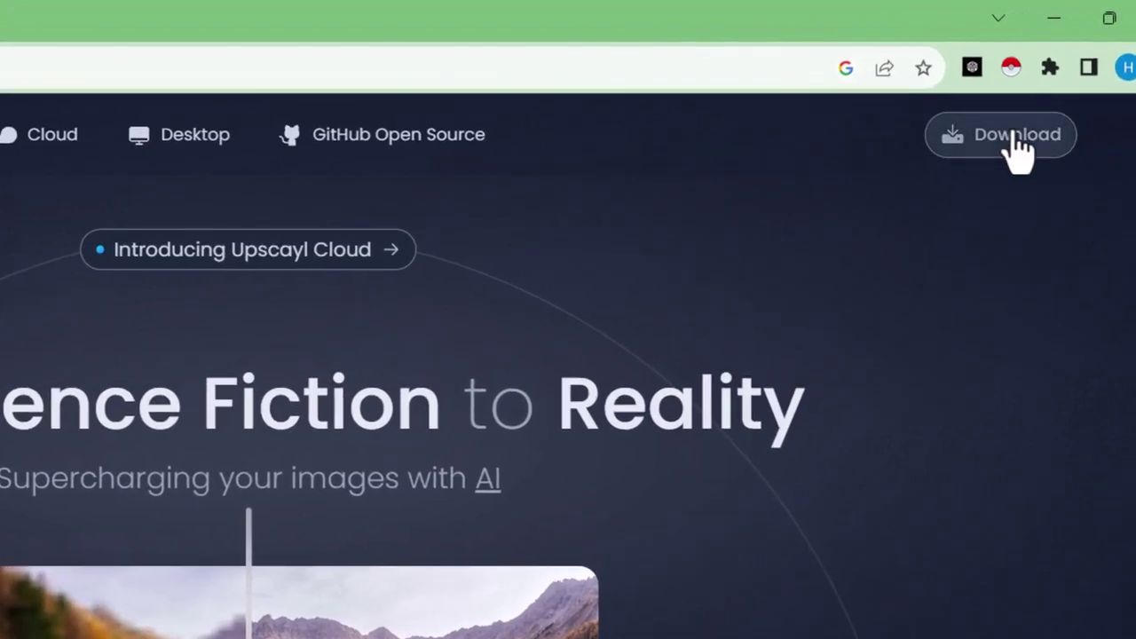
click(1017, 143)
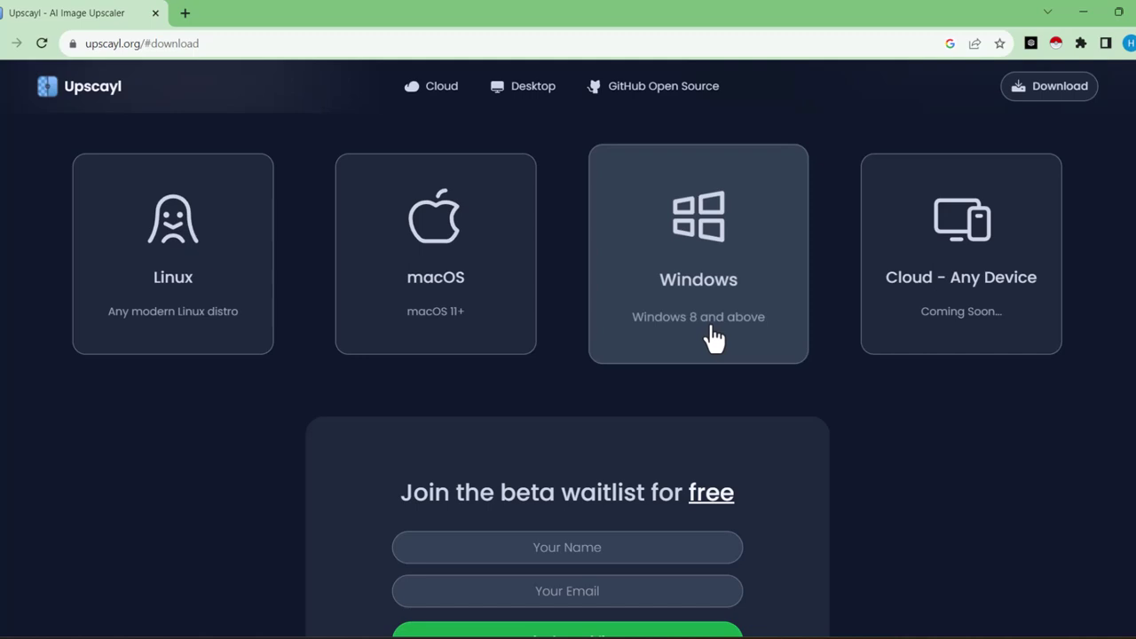
Download the Windows EXE installer upscayl-2.8.6-win.exe (223 MB)
click(715, 337)
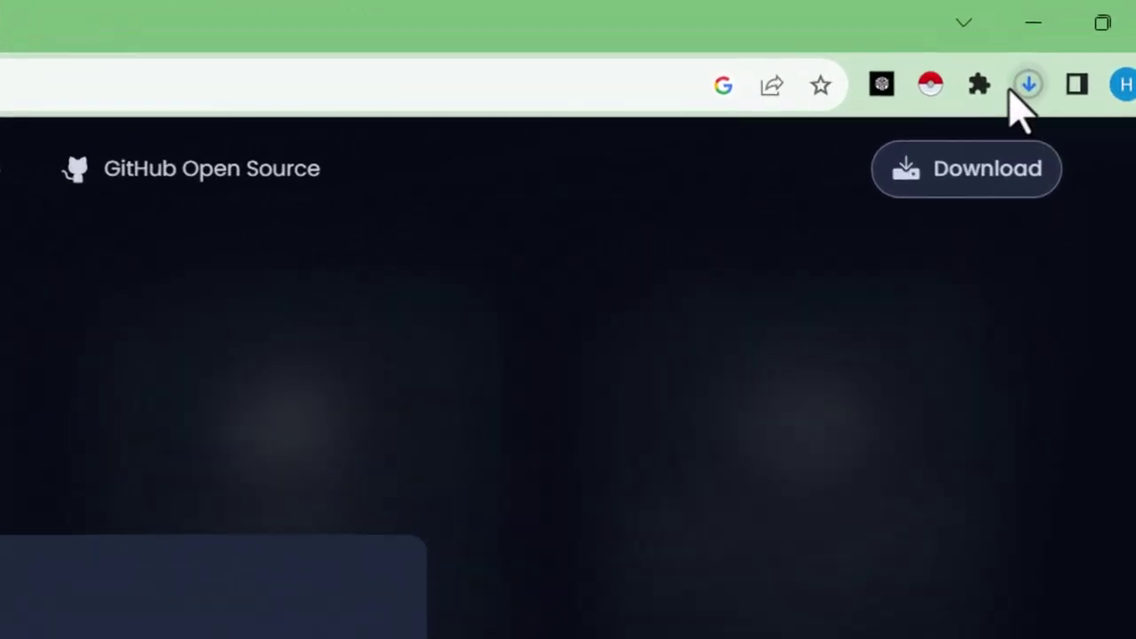
click(1078, 46)
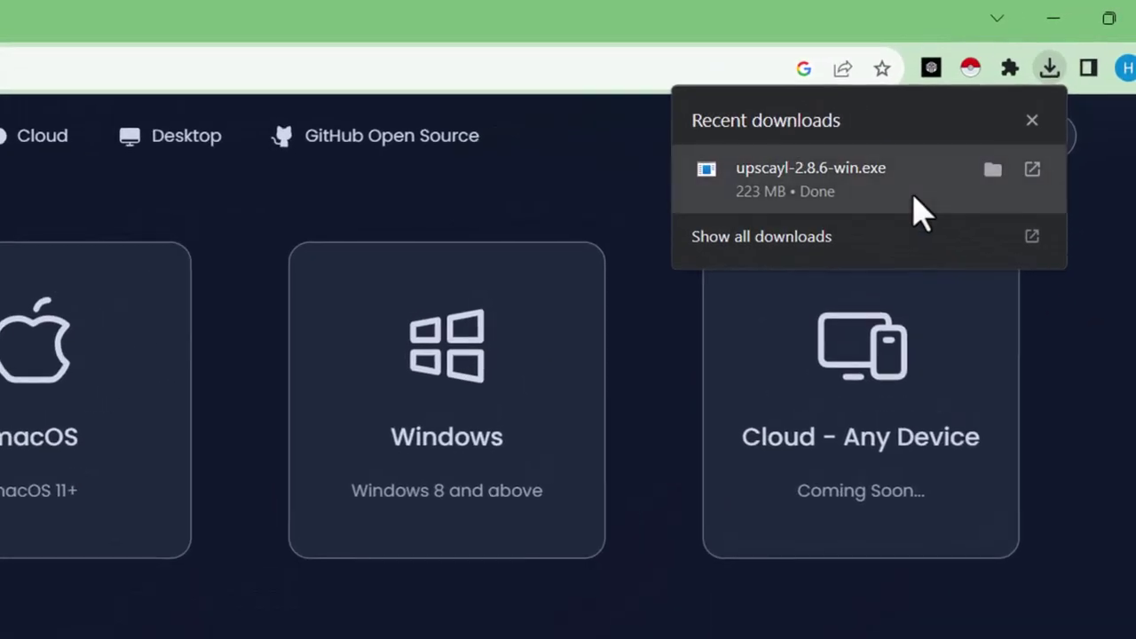
Run the downloaded installer and install Upscayl 2.8.6 into C:\Program Files\Upscayl
right_click(808, 191)
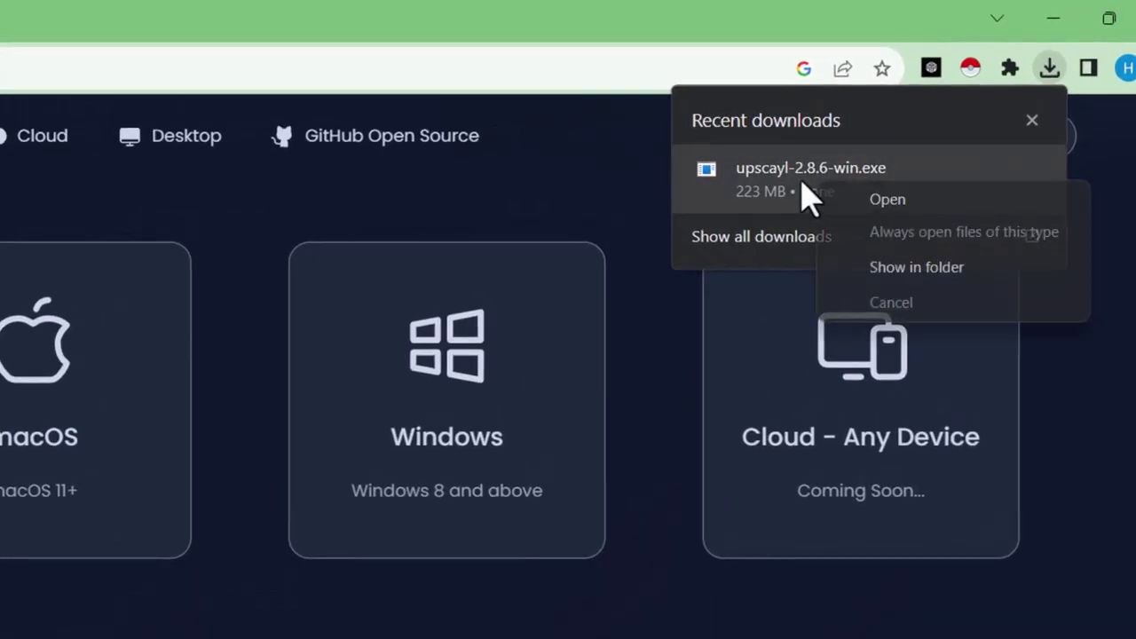
click(837, 210)
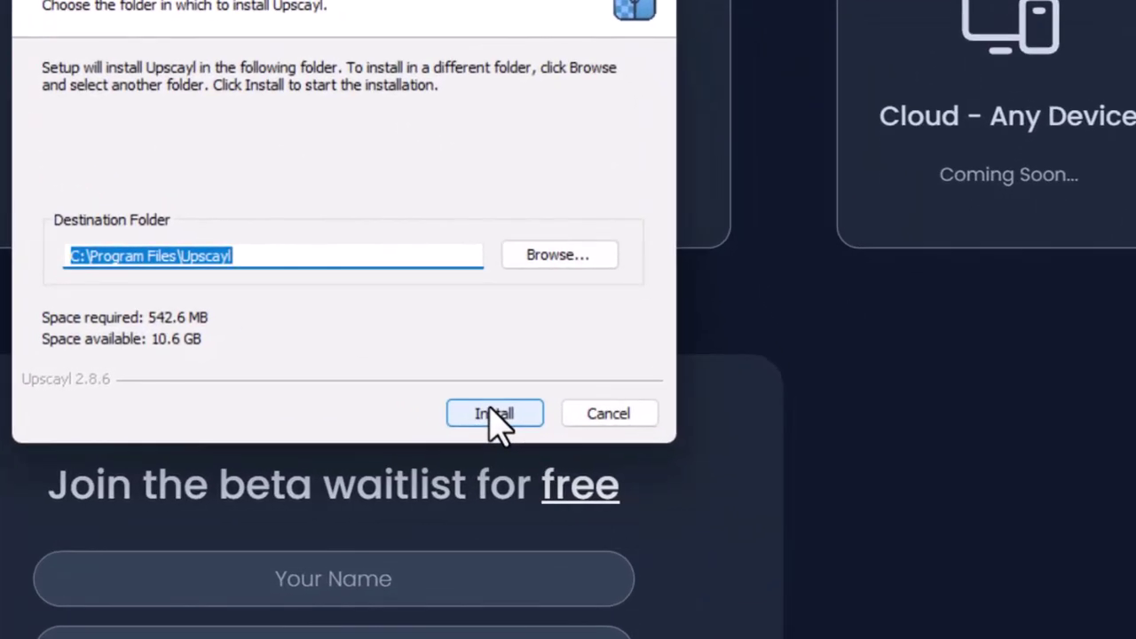
click(494, 415)
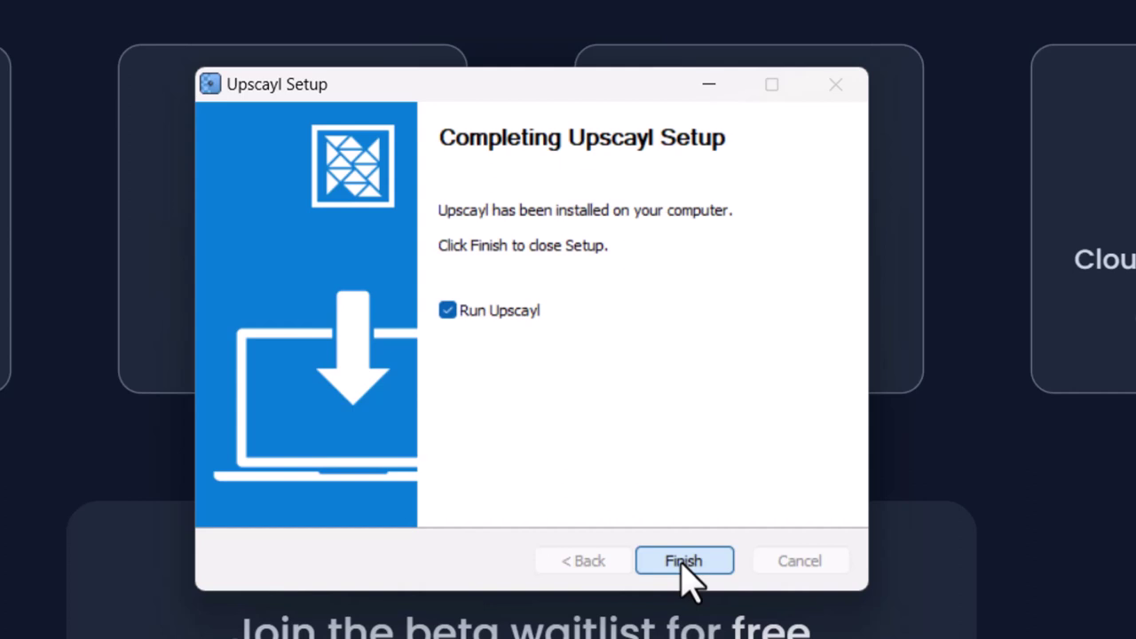
Finish setup to launch Upscayl, then open the Before sample-images folder
click(684, 561)
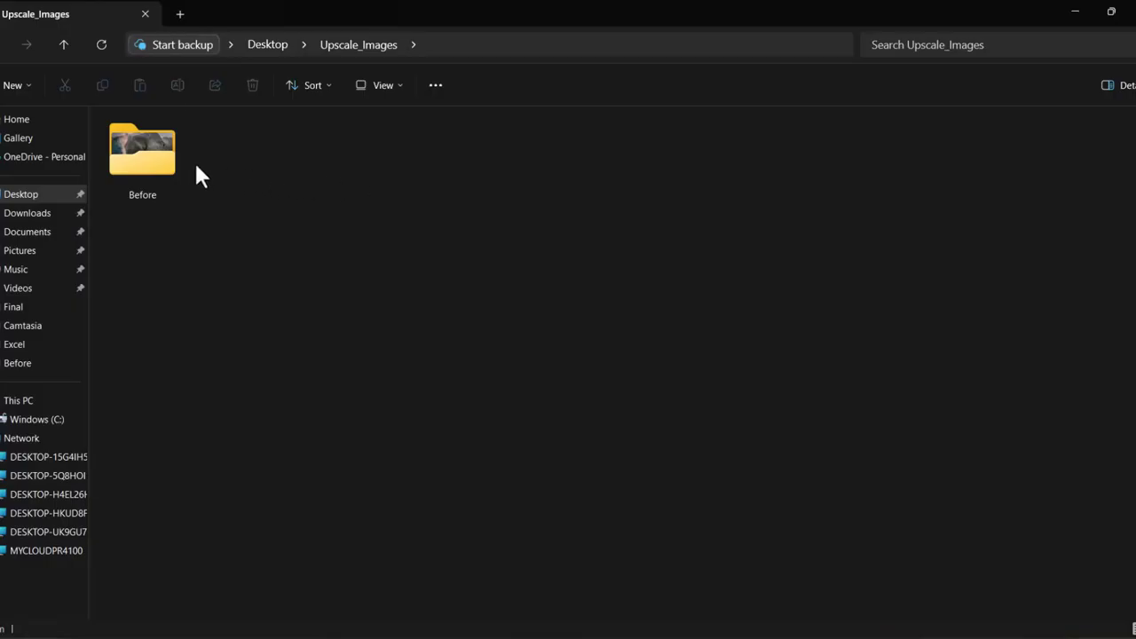
double_click(156, 158)
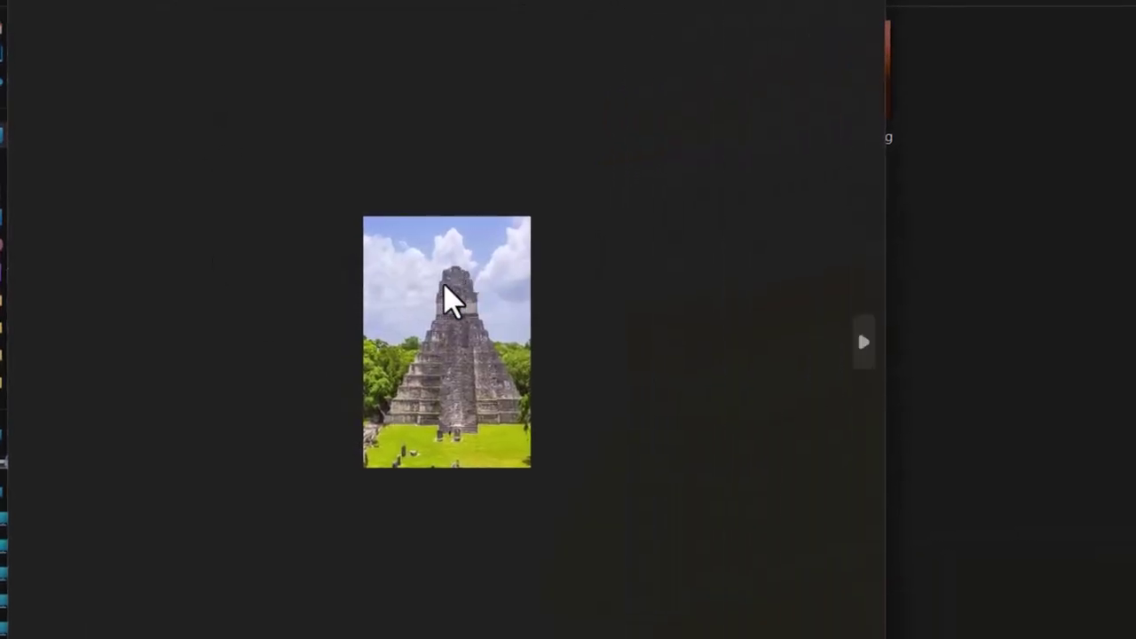
Preview the low-resolution temple photo and the next image in the folder
scroll(443, 282, up, 3)
scroll(449, 304, up, 2)
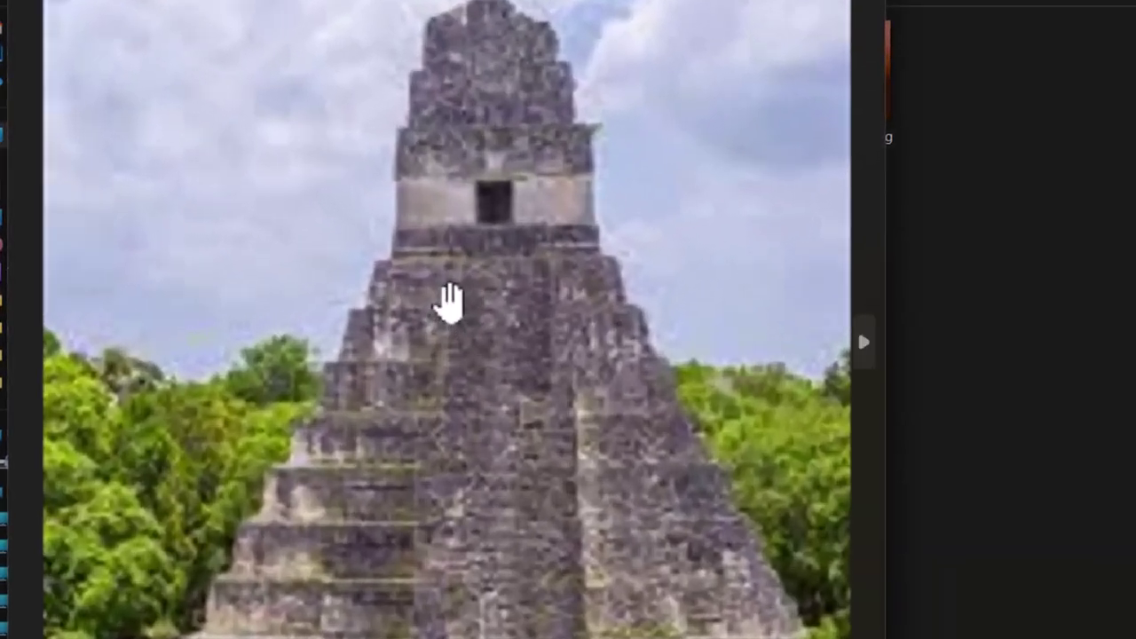
scroll(450, 301, down, 2)
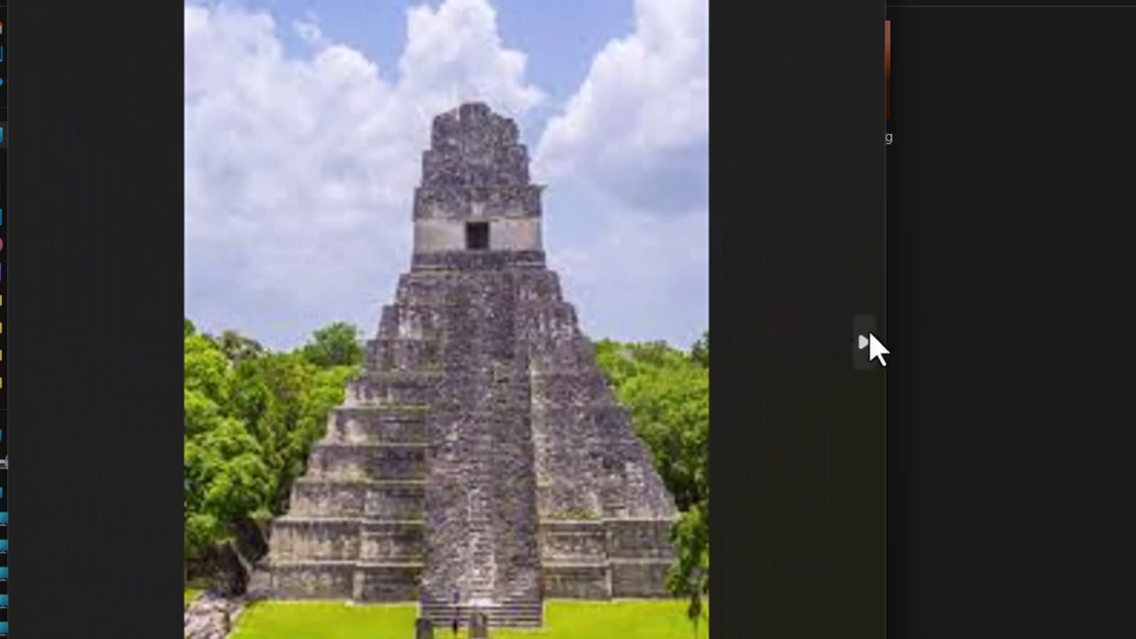
click(869, 345)
scroll(485, 336, up, 2)
scroll(487, 338, up, 2)
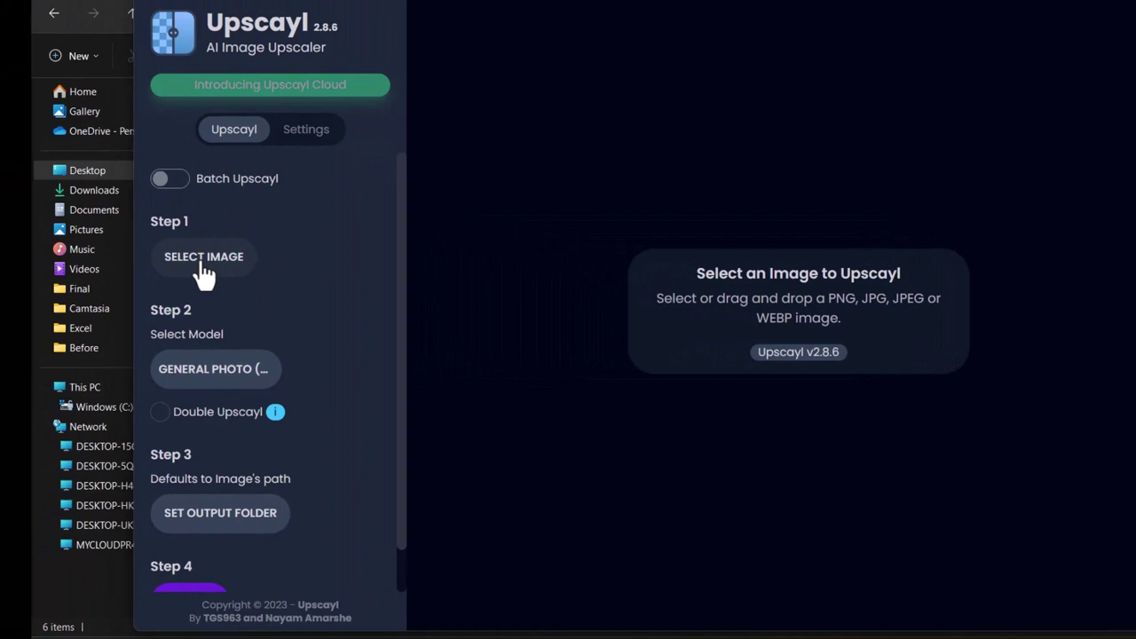
Load img (1).jpeg and keep the General Photo (Real-ESRGAN) model for 183x275 to 732x1100
click(203, 260)
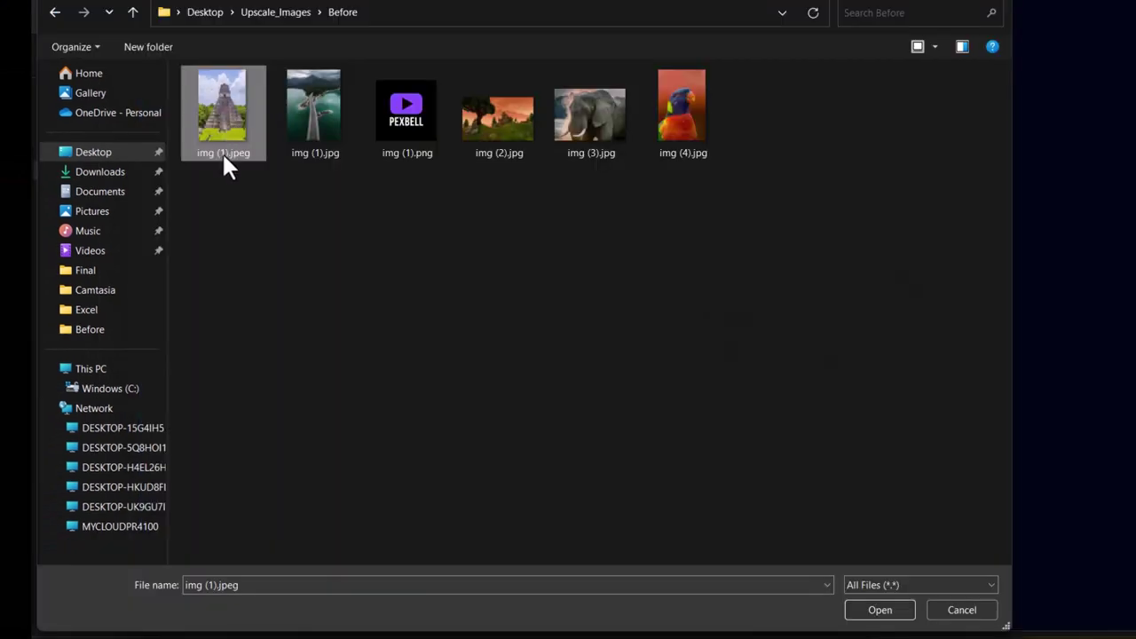
click(899, 613)
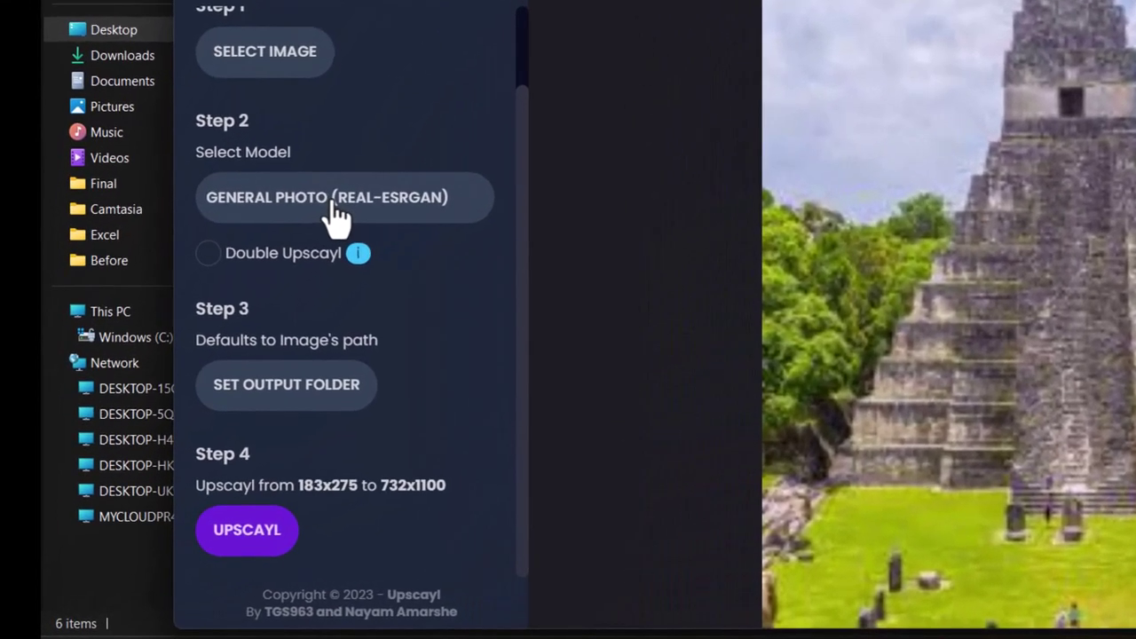
click(334, 204)
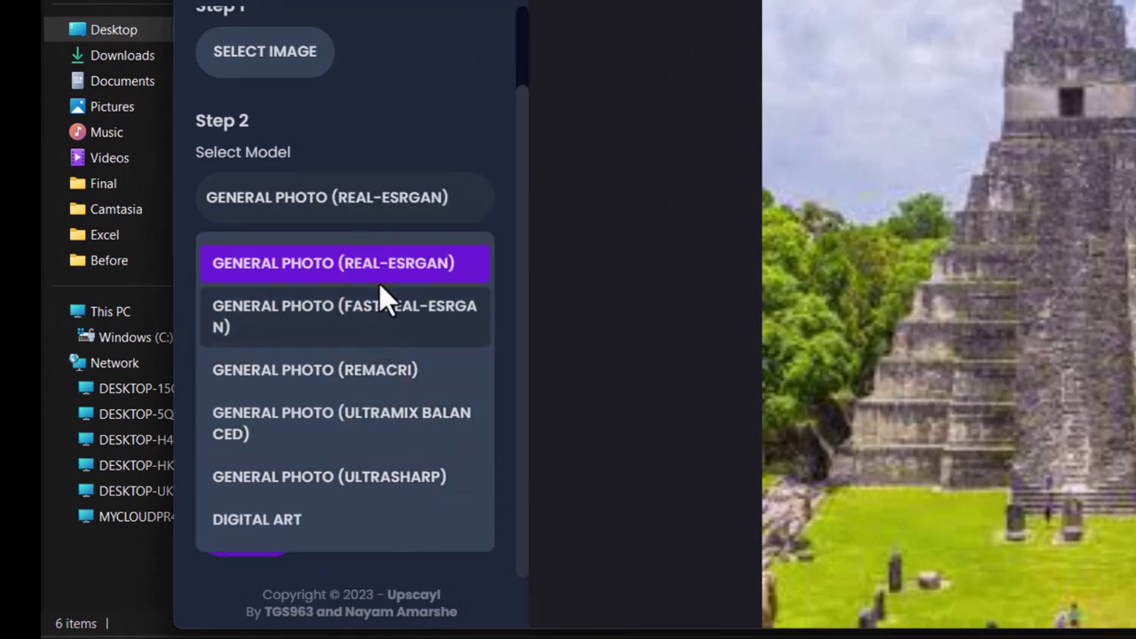
click(377, 205)
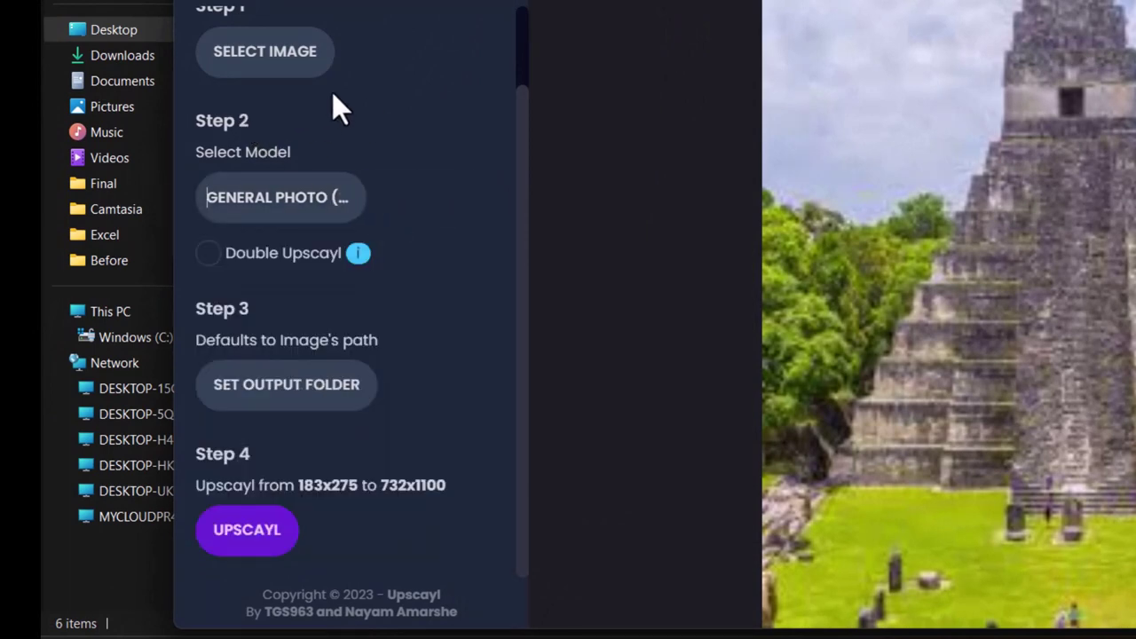
scroll(411, 92, up, 1)
scroll(411, 92, down, 1)
mouse_move(358, 253)
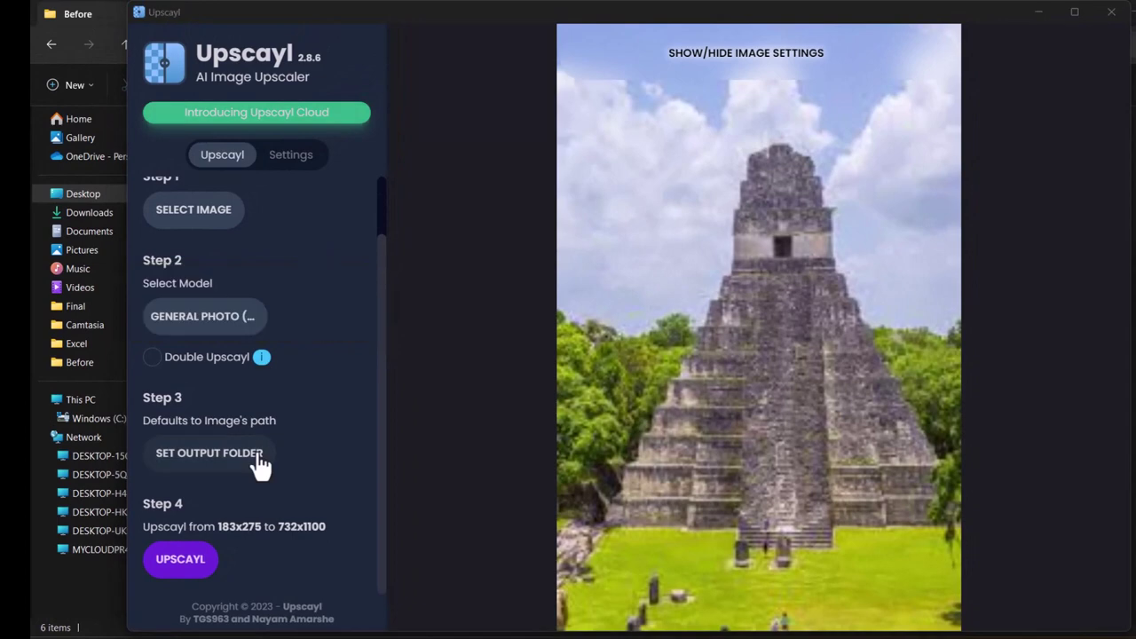
Browse for an output folder, navigating up to Upscale_Images
click(257, 458)
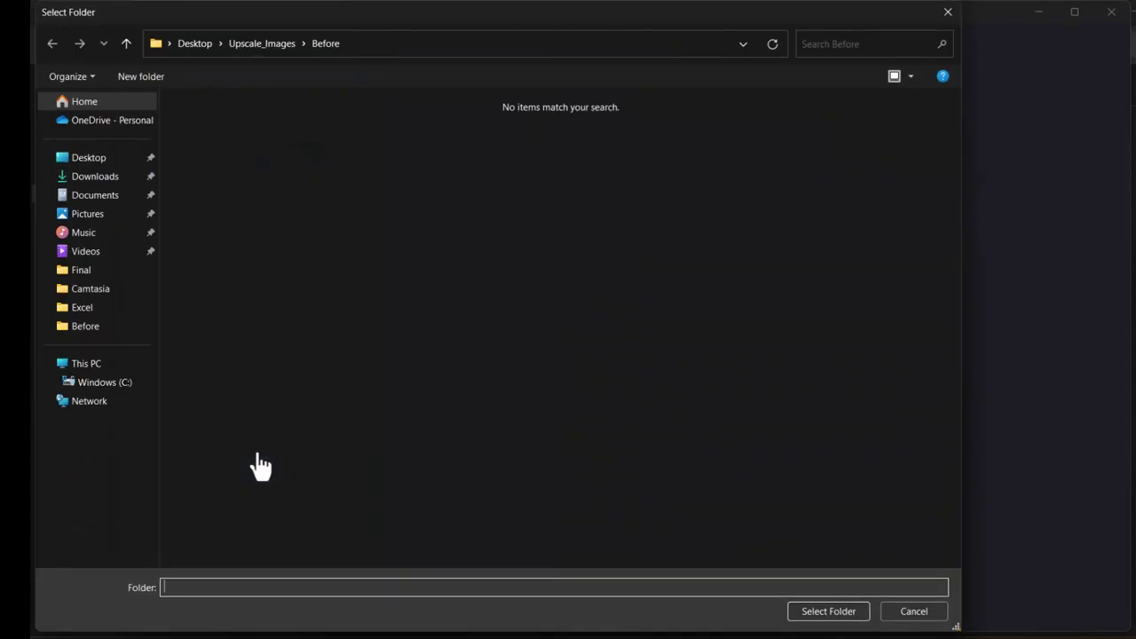
click(273, 49)
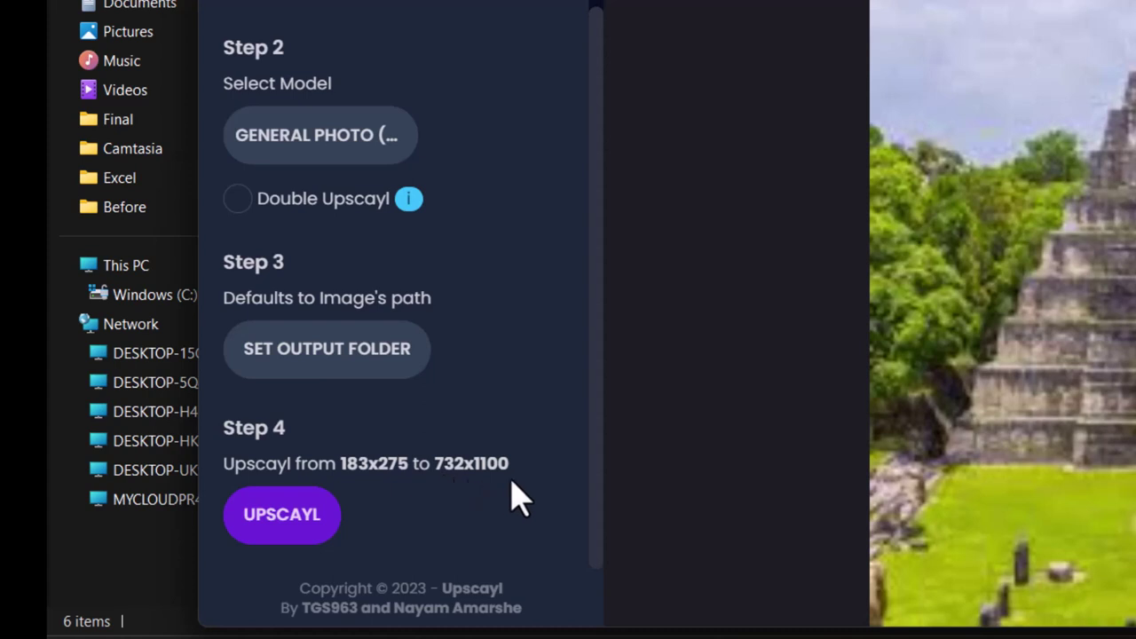
Upscale the temple photo to 732x1100 and slide the comparison between original and result
click(317, 532)
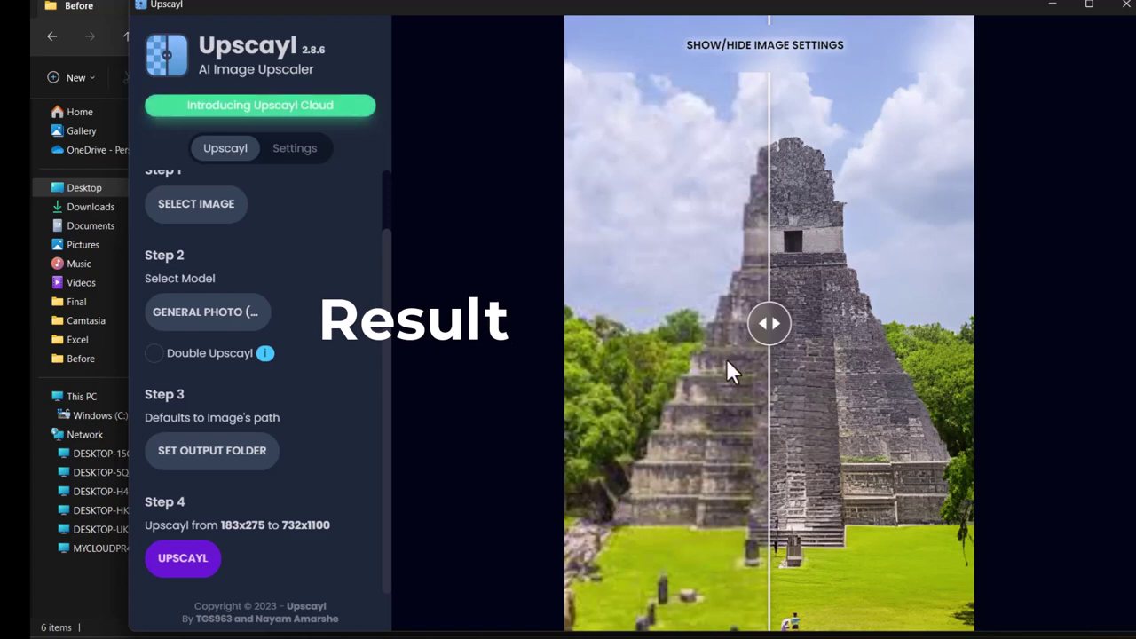
mouse_move(769, 324)
mouse_down()
mouse_move(648, 324)
mouse_move(1095, 362)
mouse_up()
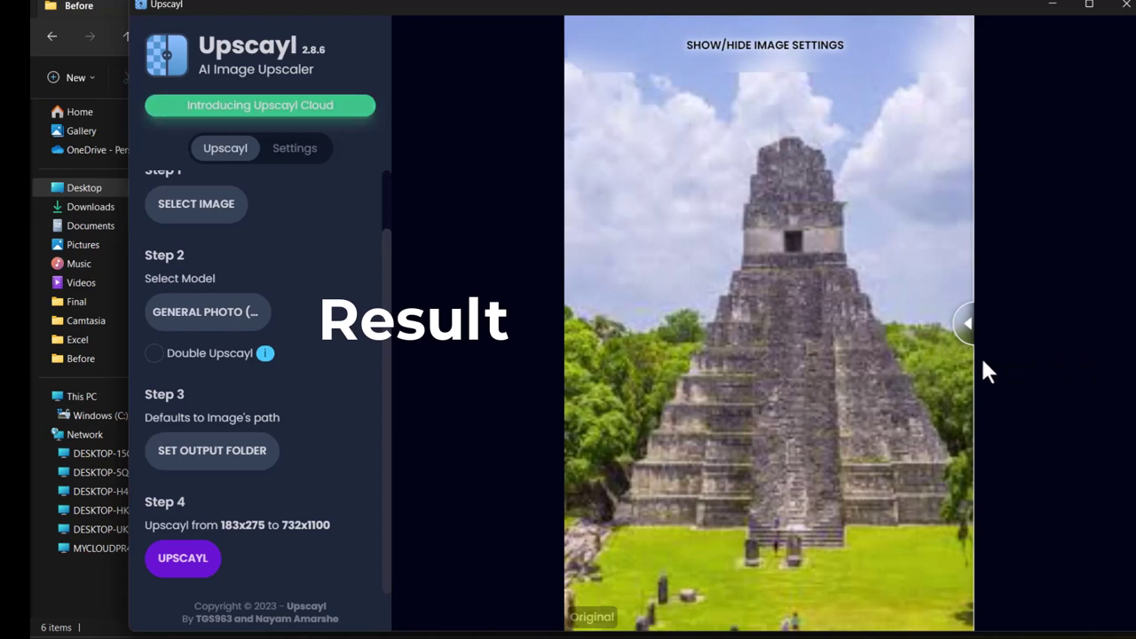
drag(981, 357, 557, 394)
scroll(280, 176, up, 2)
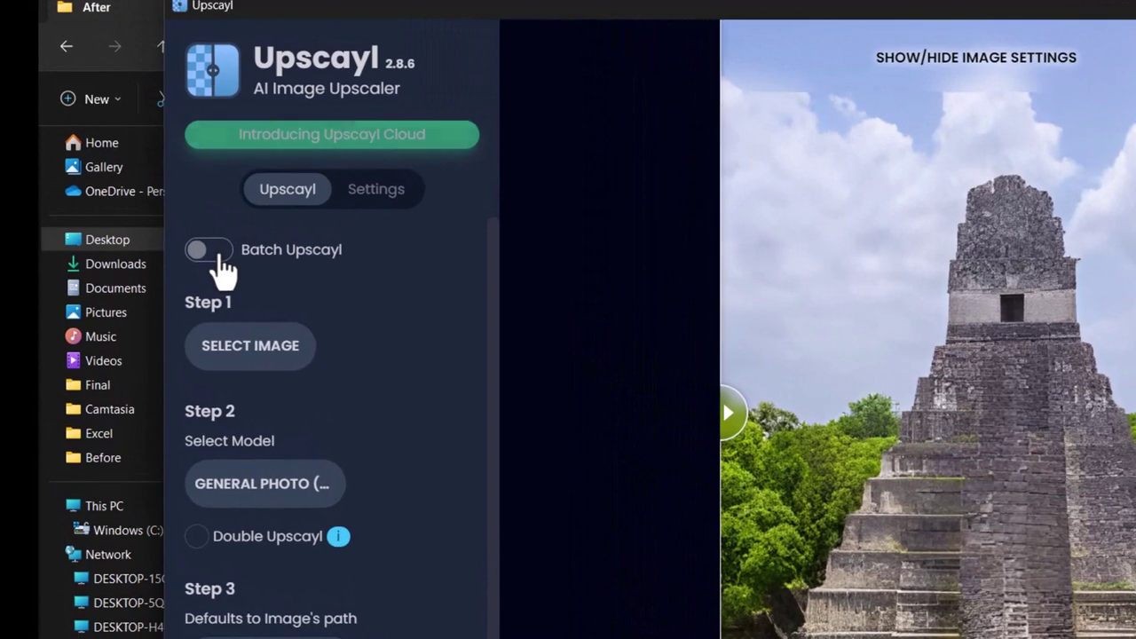
Enable Batch Upscayl and select the Before folder as the input
click(216, 252)
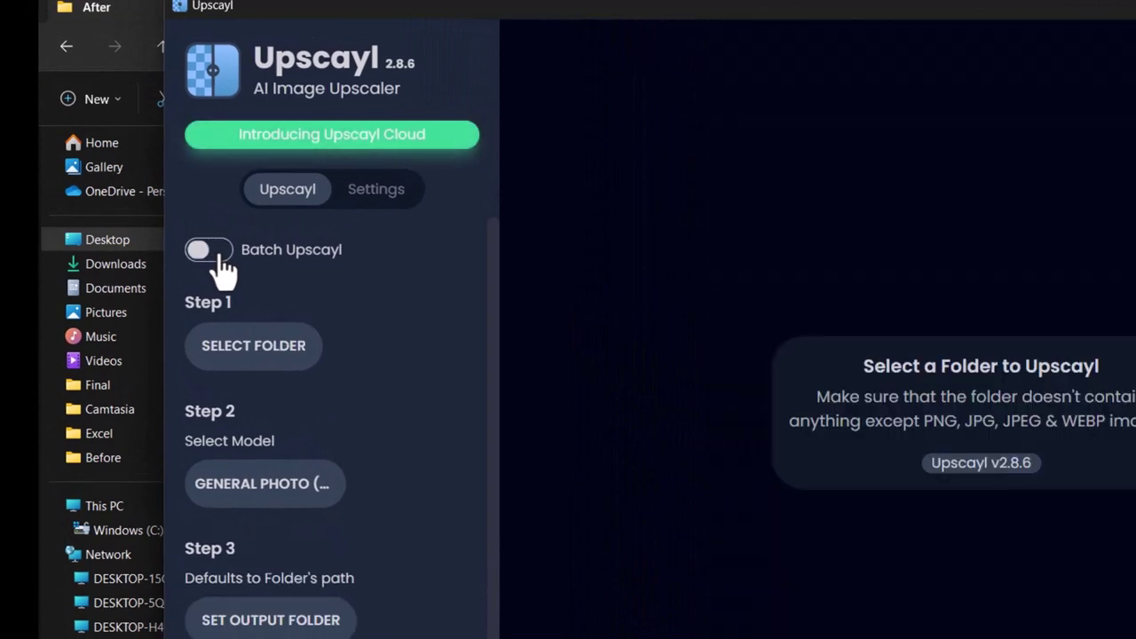
click(272, 353)
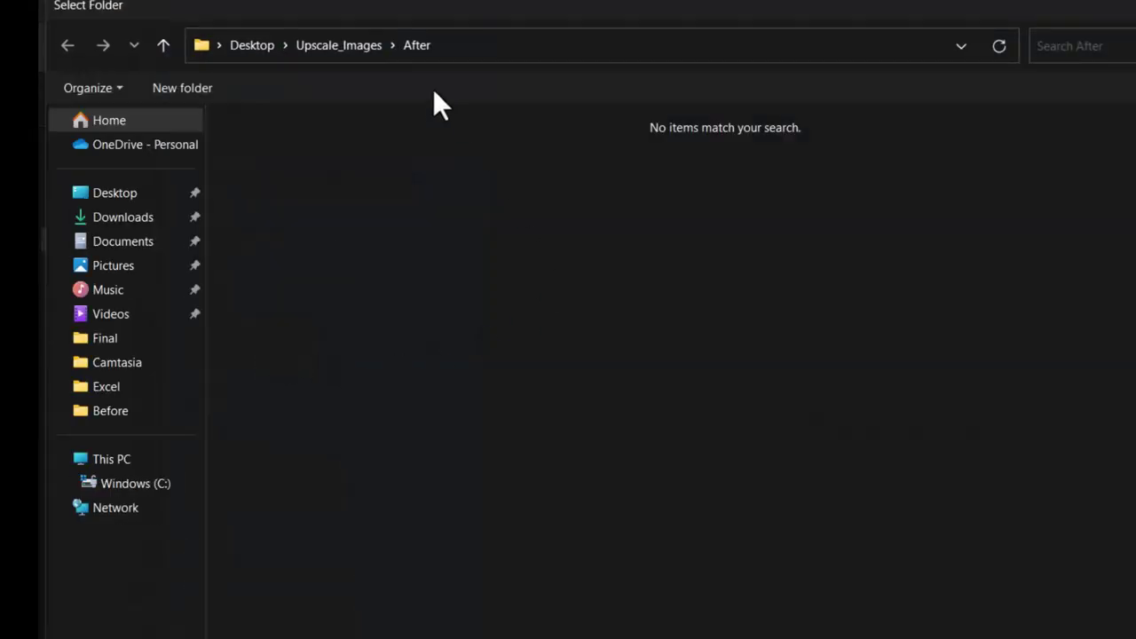
click(352, 50)
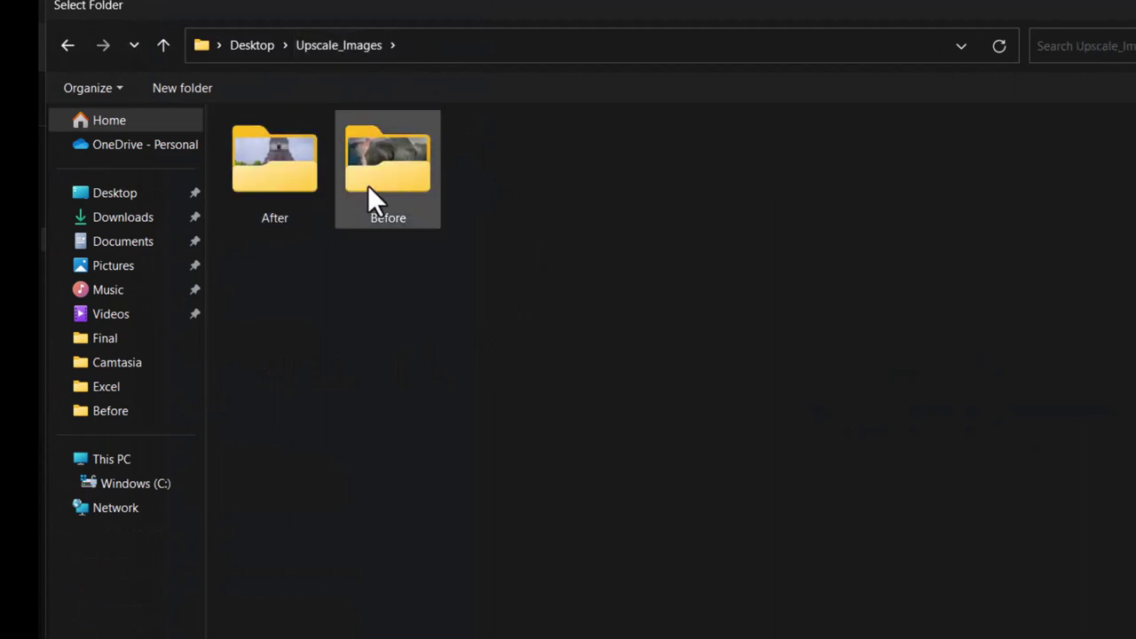
double_click(368, 184)
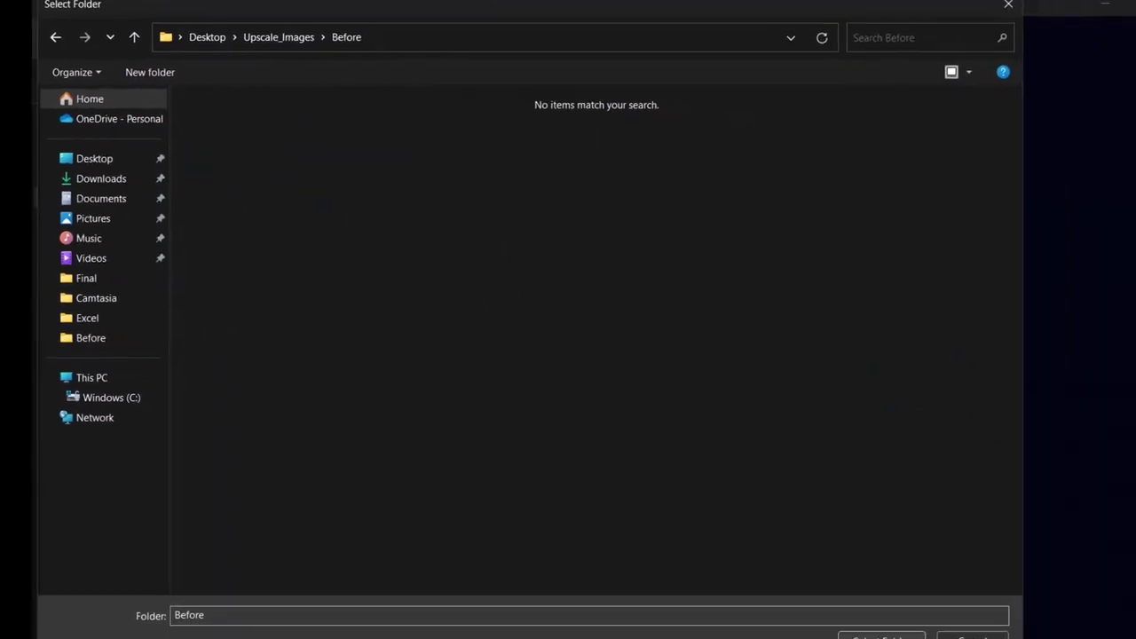
click(840, 611)
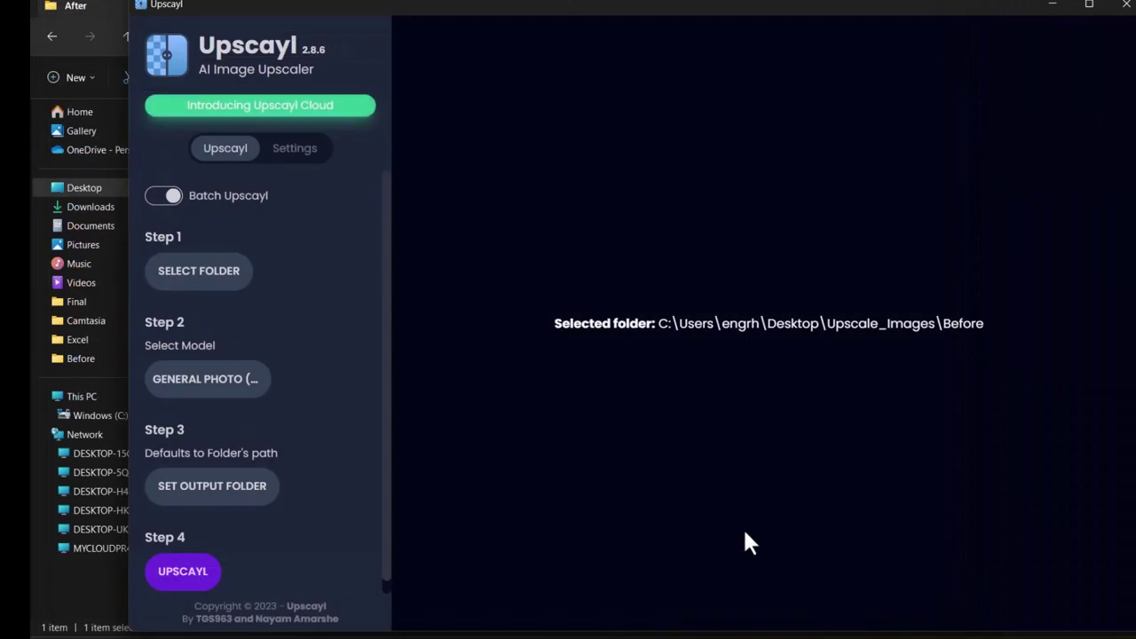
Set the After folder as the output and start the batch upscale
click(271, 480)
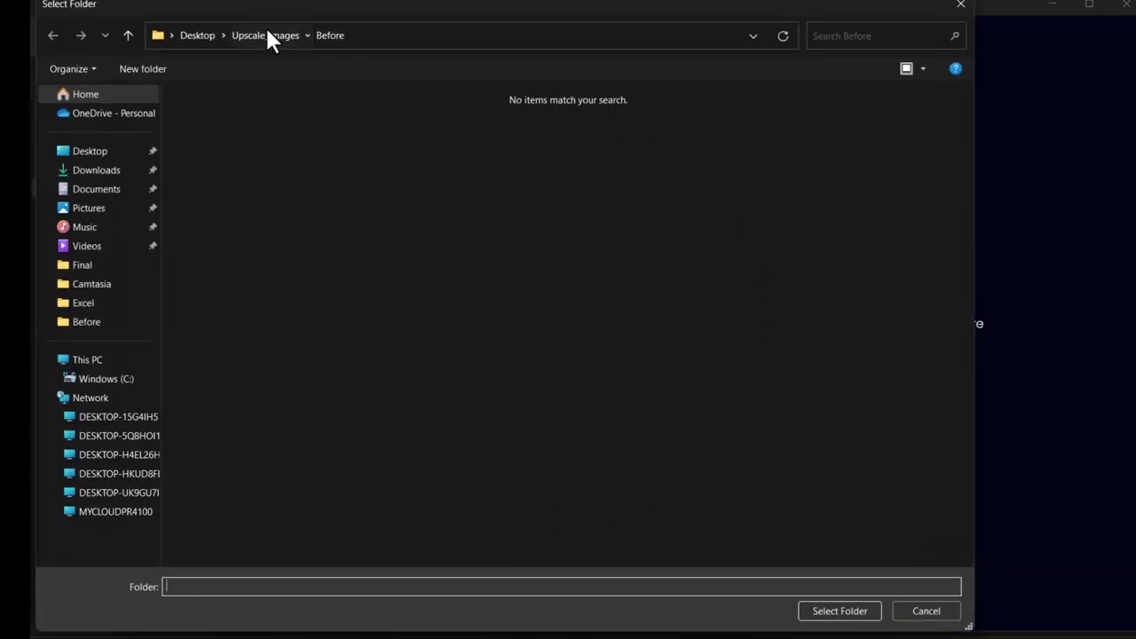
click(267, 36)
click(216, 146)
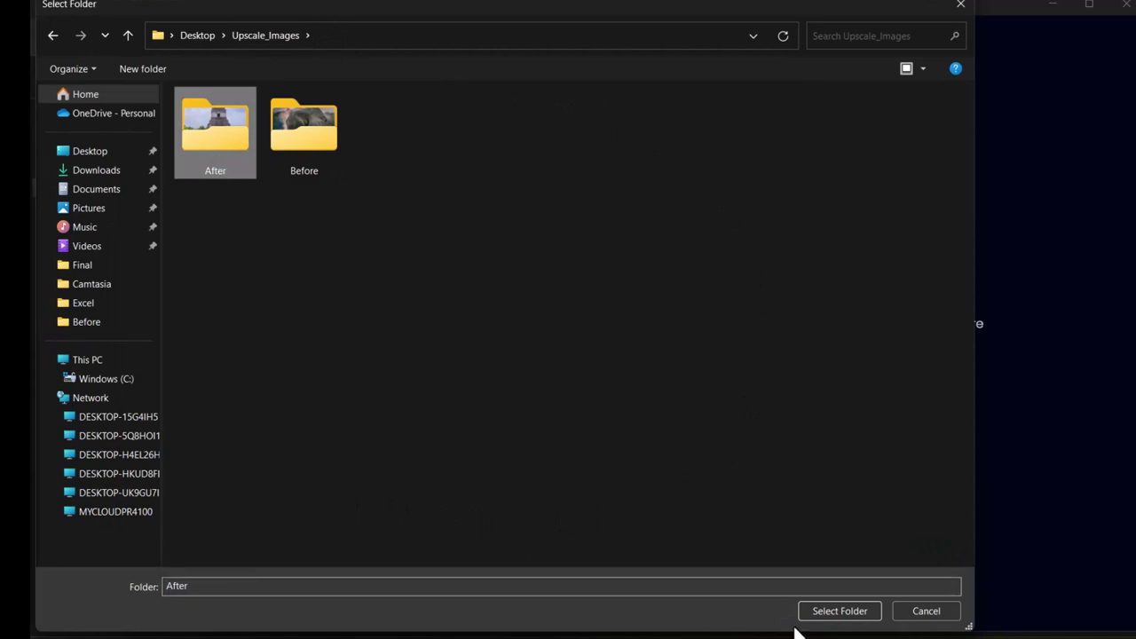
click(823, 610)
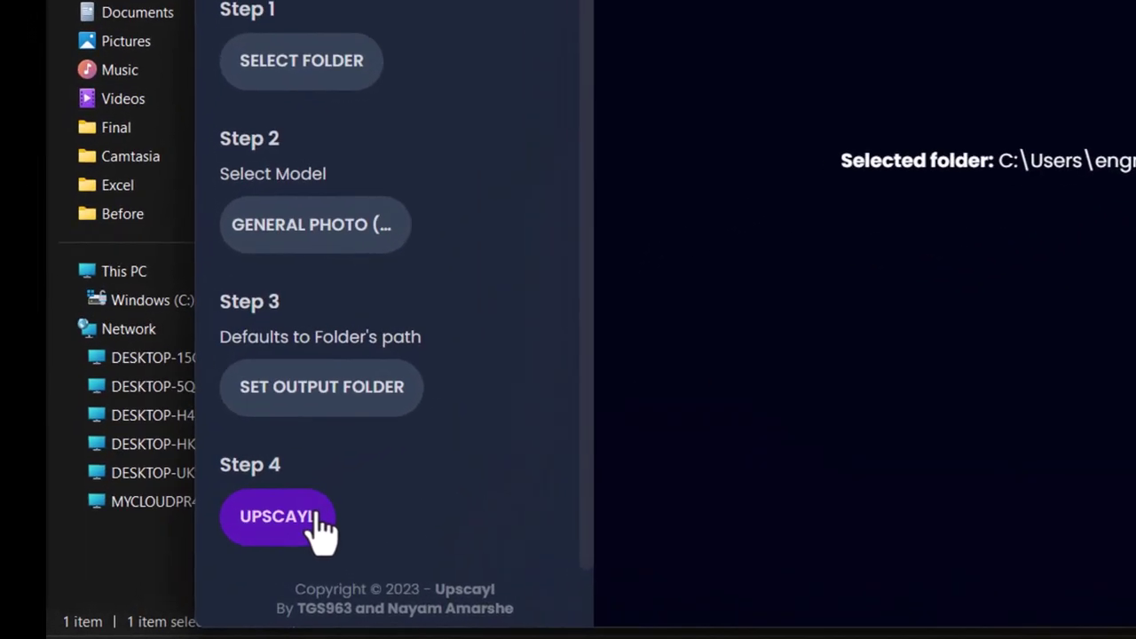
click(317, 522)
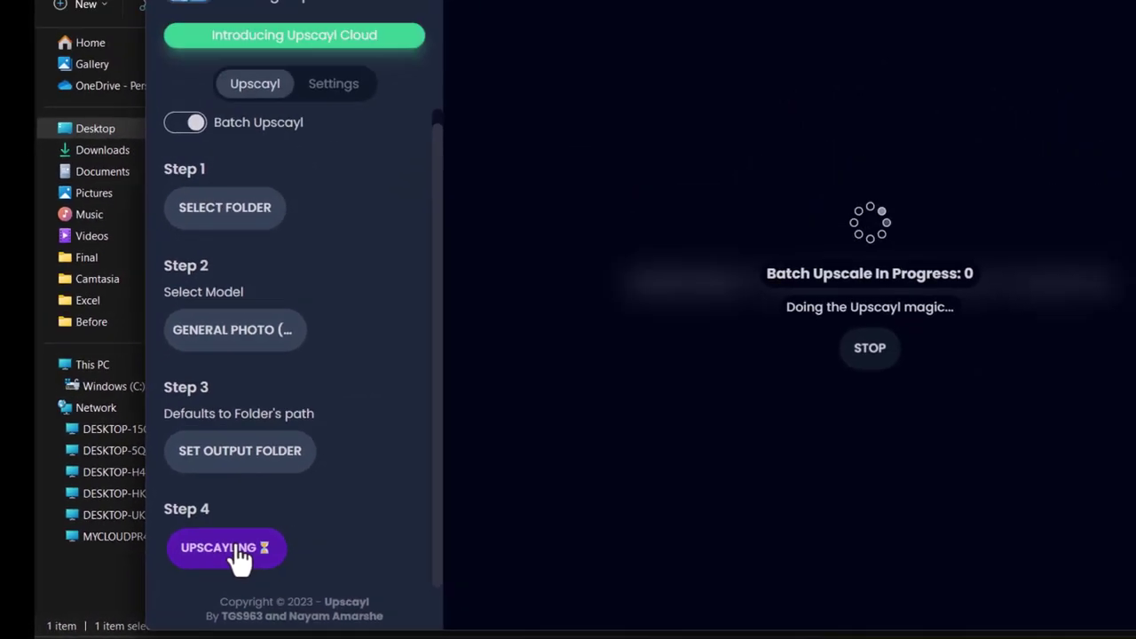